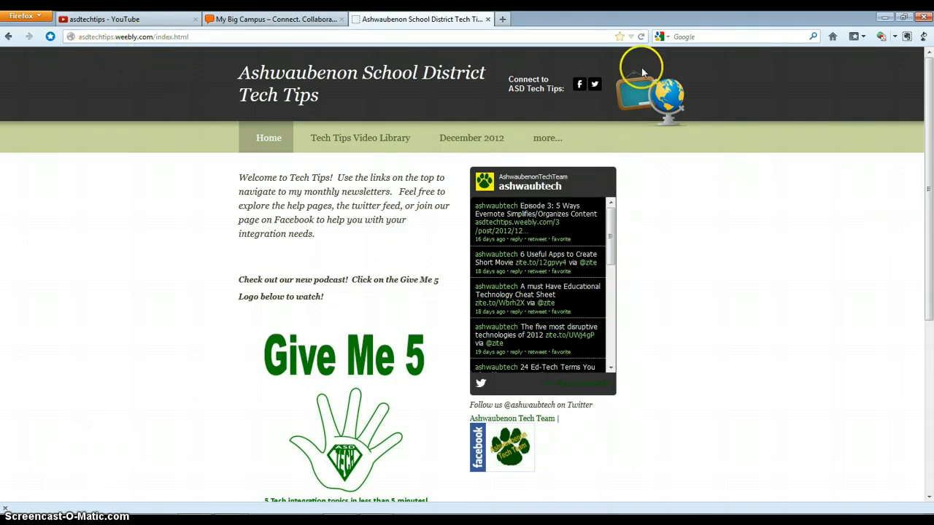
# - Open the My Big Campus Help page from the Help Pages list on the Tech Tips site
pyautogui.moveTo(929, 121); pyautogui.dragTo(932, 229)
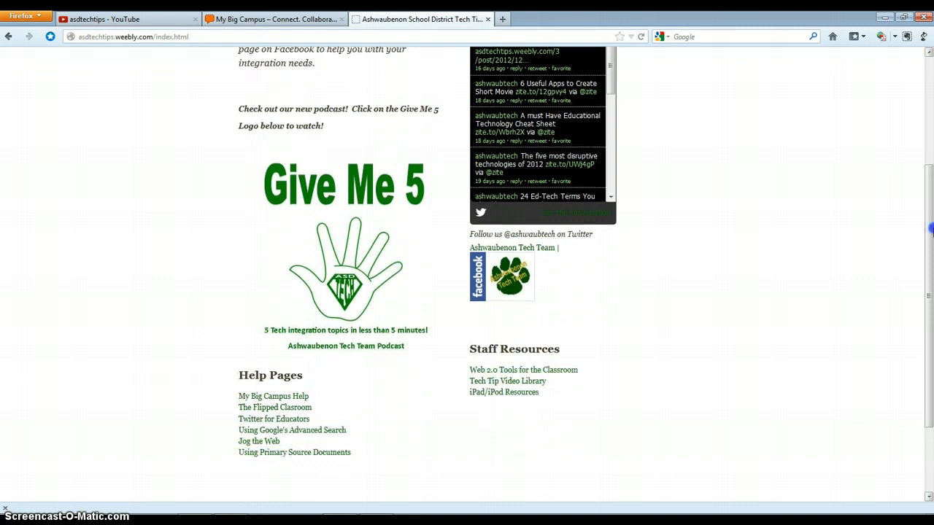
pyautogui.click(275, 398)
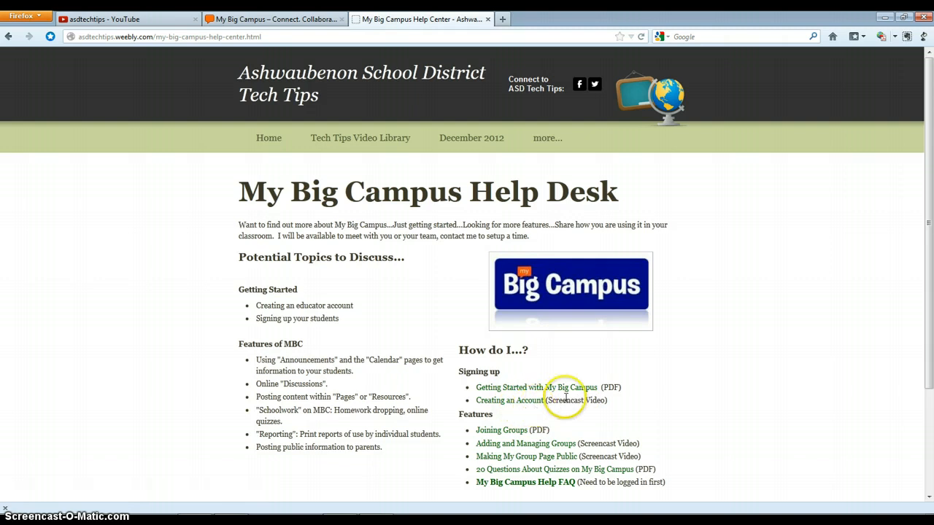
# - Switch to the My Big Campus site and log in with the saved username and account password
pyautogui.click(275, 18)
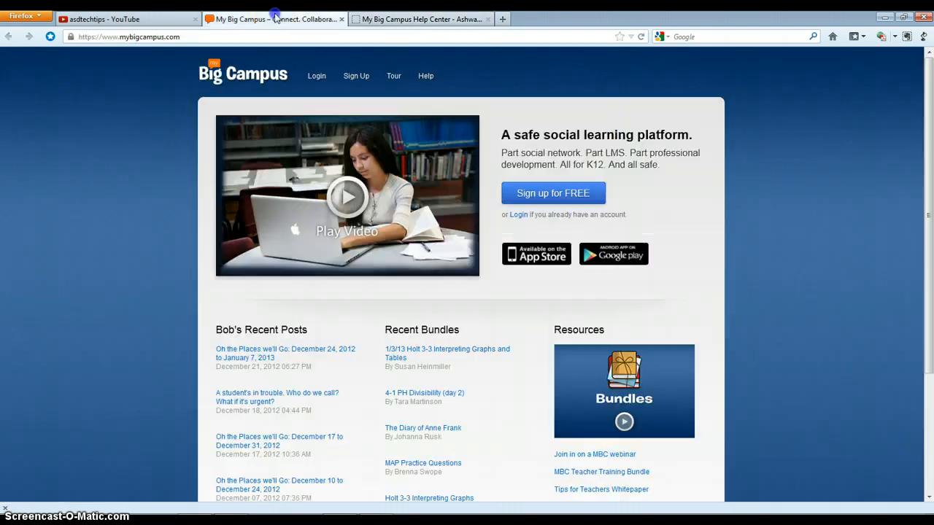
pyautogui.click(317, 77)
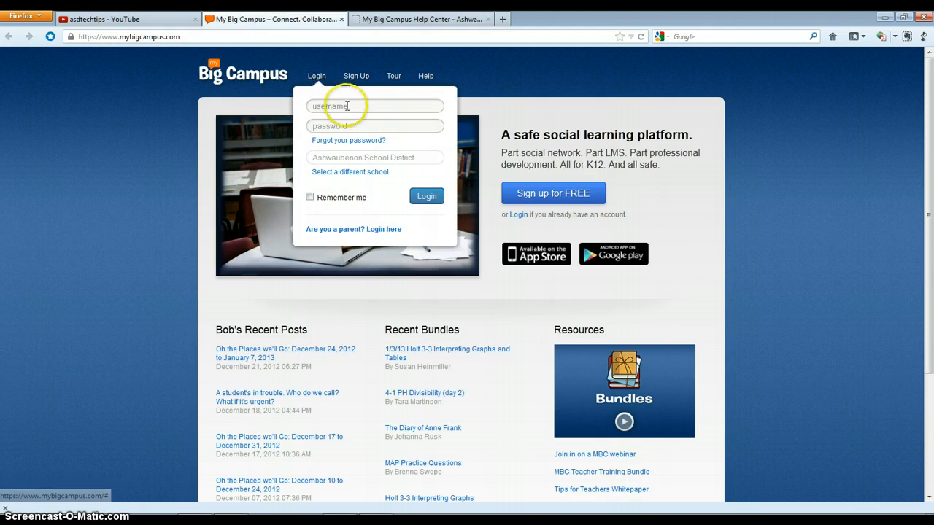
pyautogui.click(343, 103)
pyautogui.write('av')
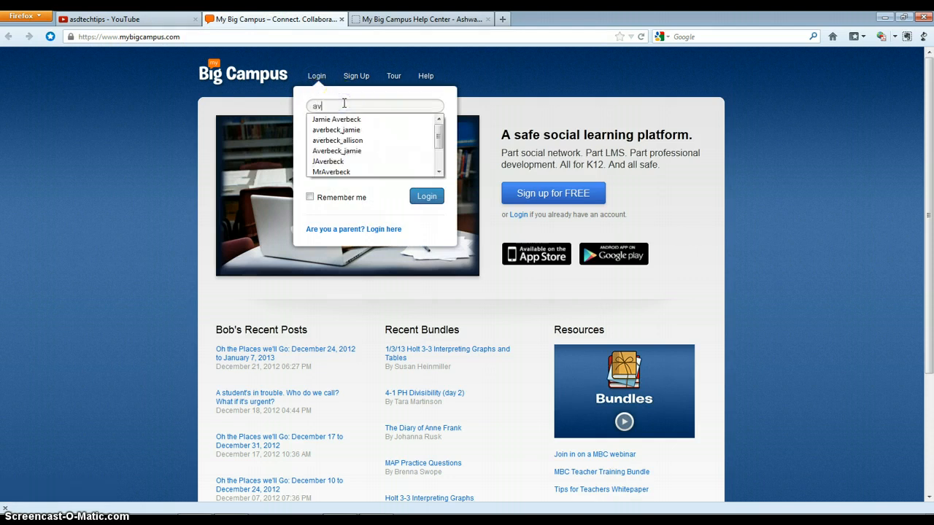
pyautogui.press('Down')
pyautogui.press('Down')
pyautogui.press('Return')
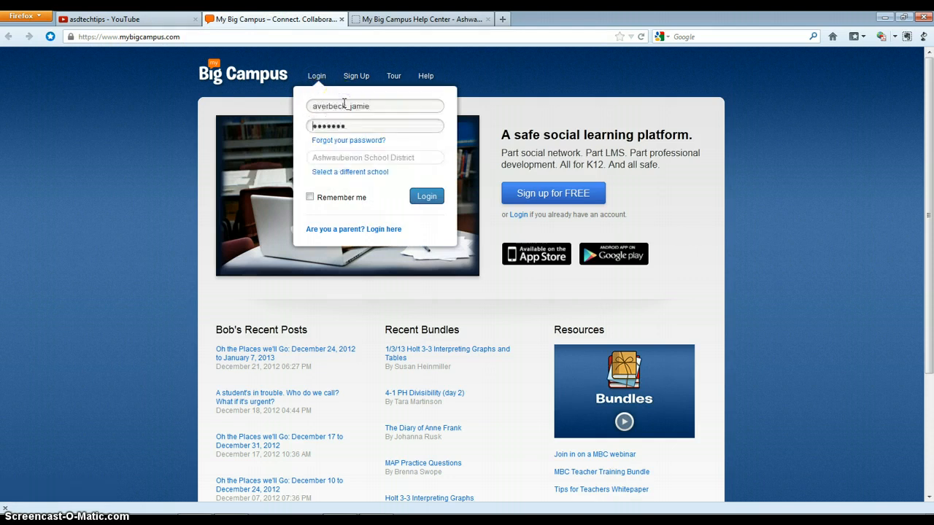
pyautogui.click(419, 187)
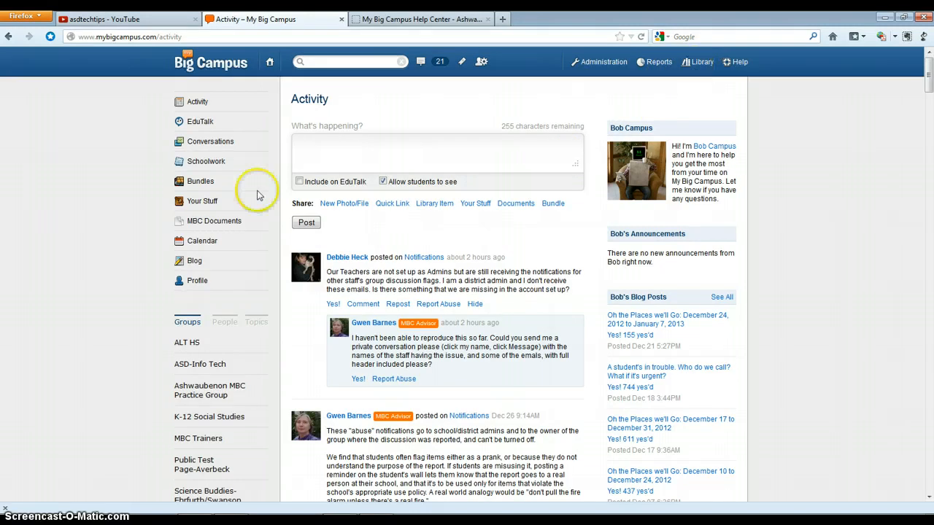
# - Start adding a new YouTube video to Your Stuff
pyautogui.click(209, 207)
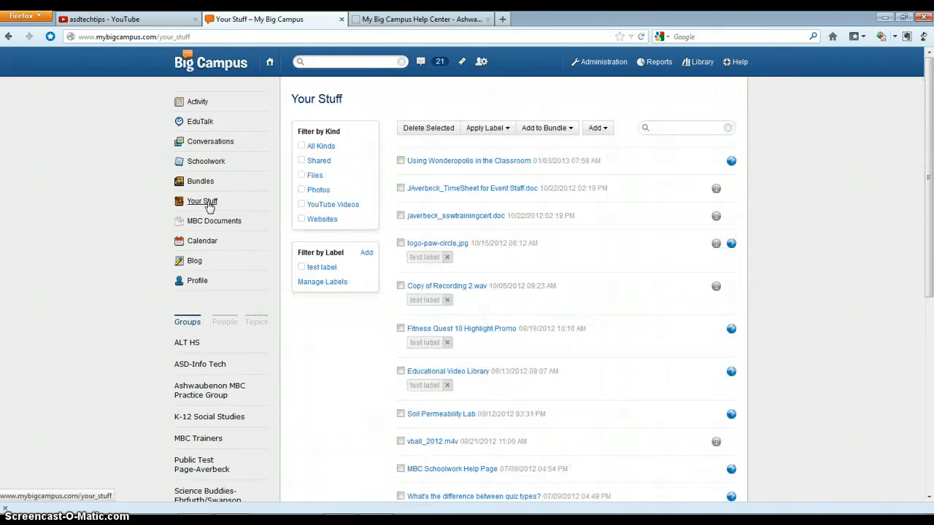
pyautogui.click(605, 129)
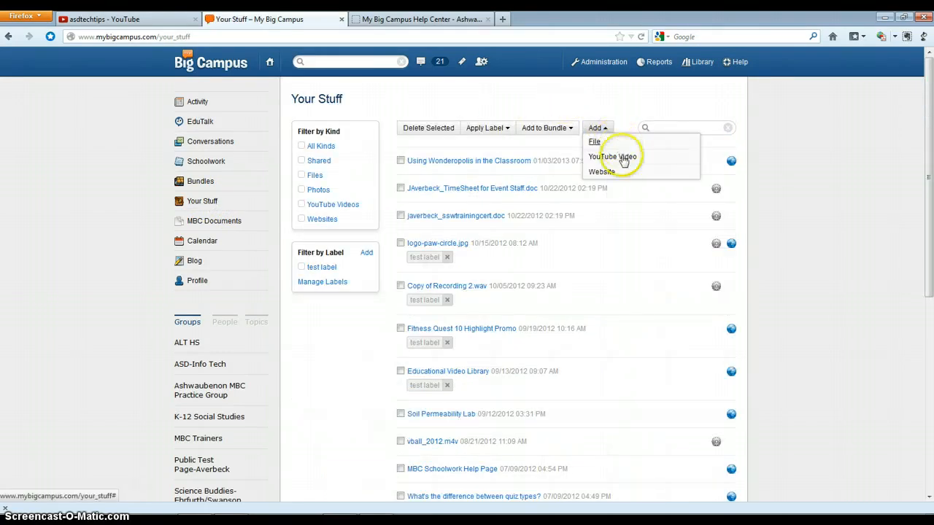
pyautogui.click(617, 157)
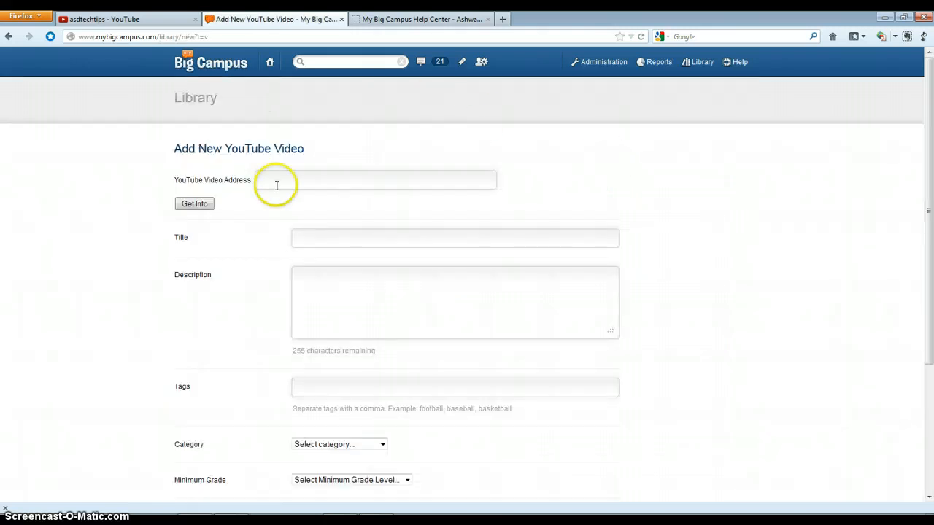
# - Switch to YouTube, open the "How to use instagrok" video and copy its web address
pyautogui.click(133, 19)
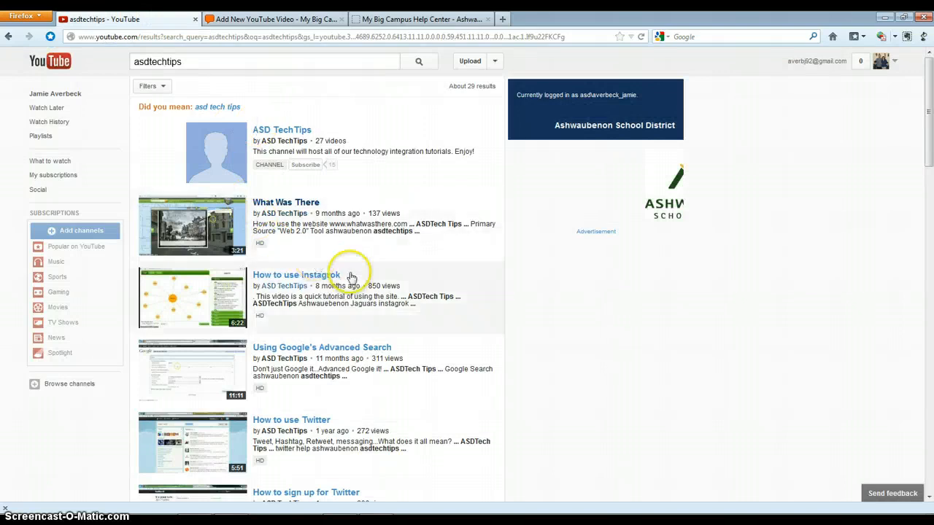
pyautogui.click(252, 283)
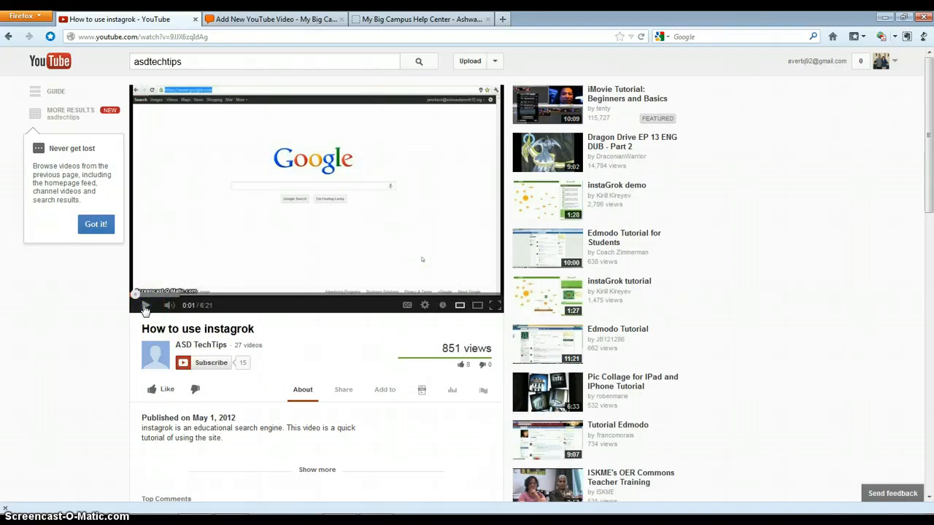
pyautogui.click(223, 36)
pyautogui.hotkey('ctrl', 'c')
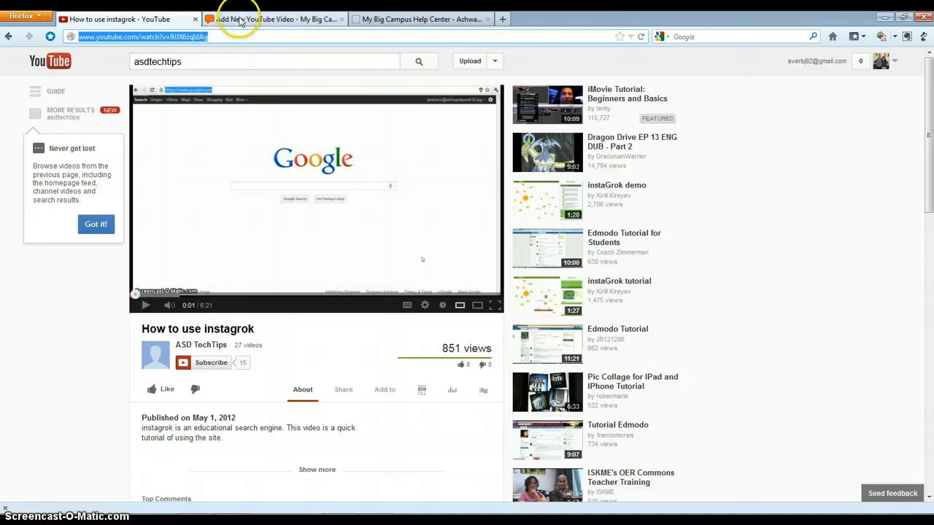
# - Back in My Big Campus, paste the copied link as the YouTube video address and fetch the video's info
pyautogui.click(254, 19)
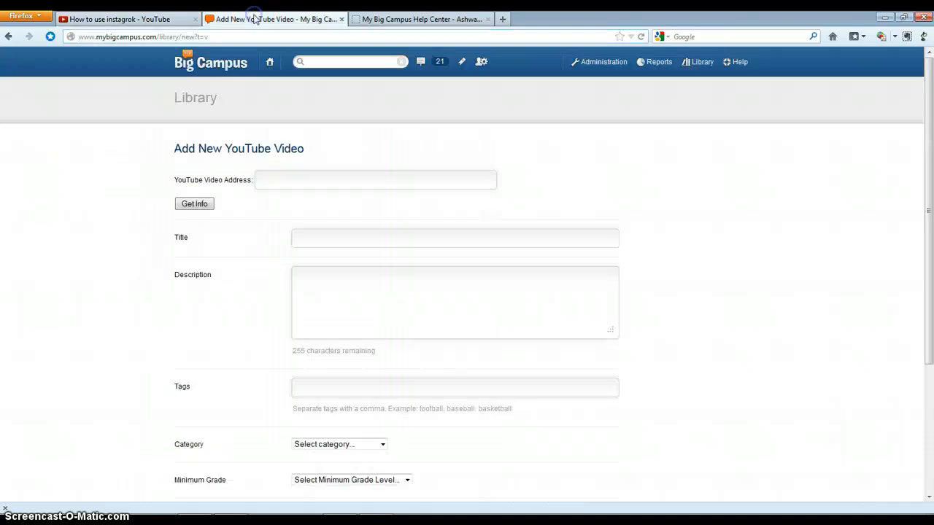
pyautogui.click(289, 184)
pyautogui.hotkey('ctrl', 'v')
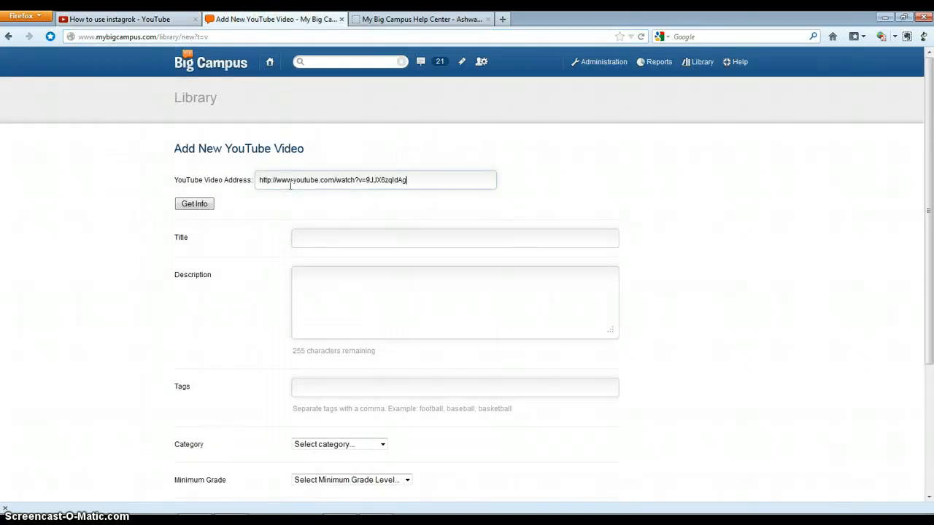
pyautogui.click(196, 207)
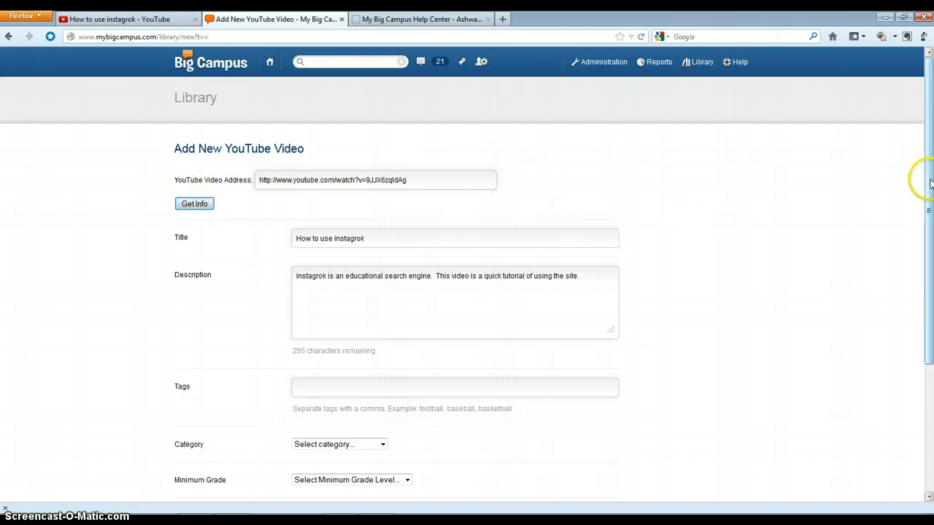
# - Tag the new video "asdtech" and set its category to Technology
pyautogui.moveTo(928, 181); pyautogui.dragTo(927, 239)
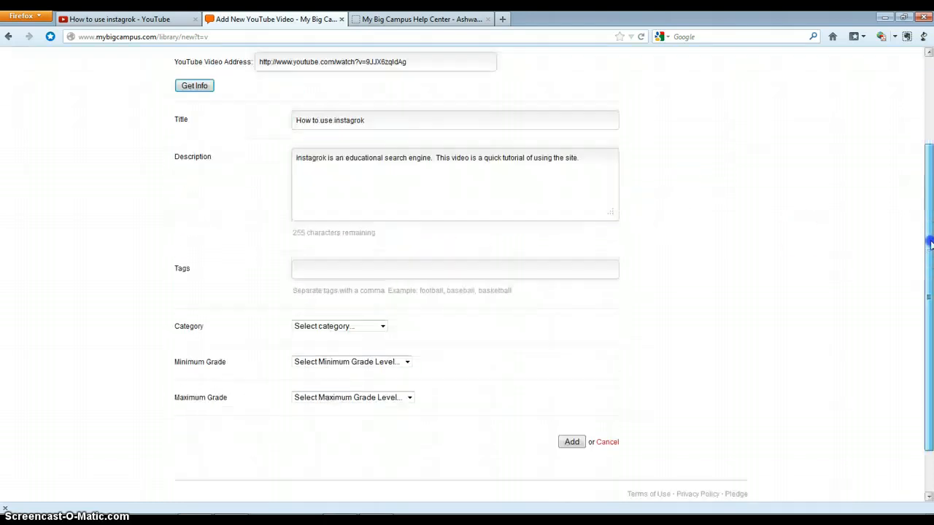
pyautogui.click(436, 274)
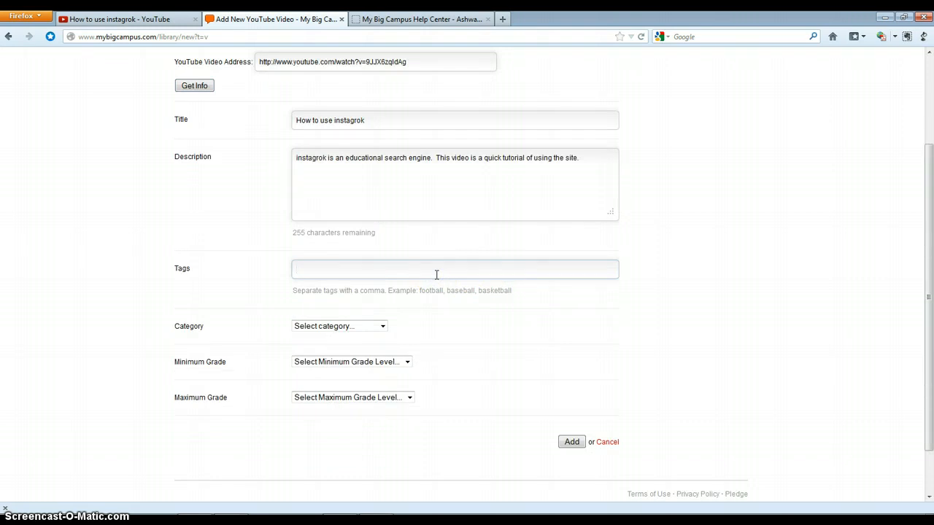
pyautogui.write('asdtech')
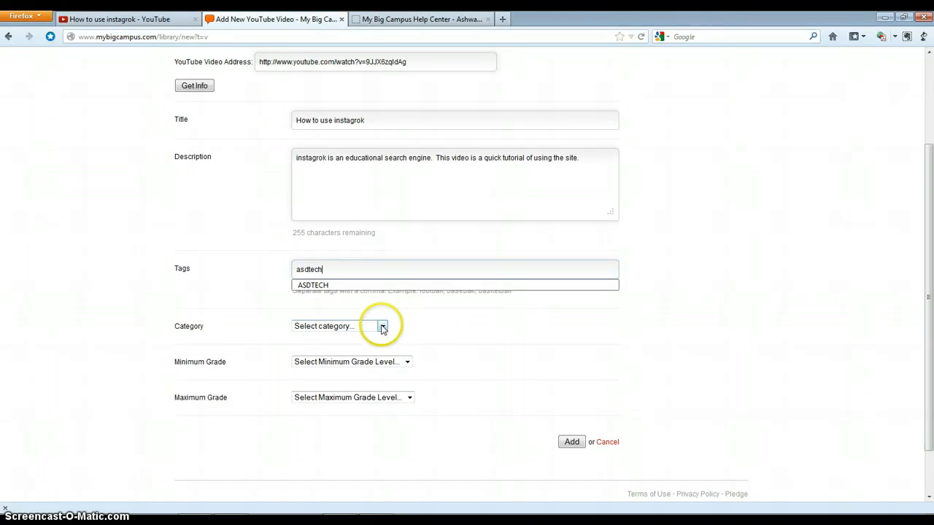
pyautogui.click(381, 326)
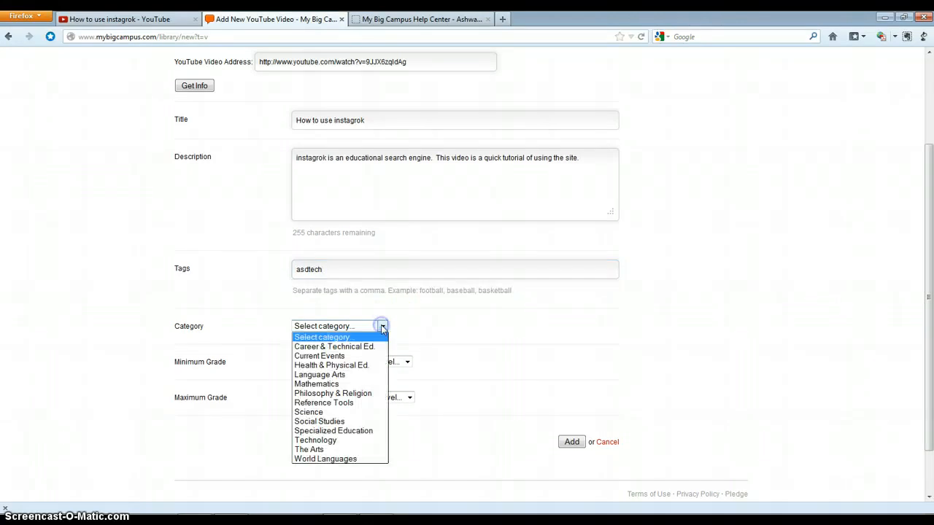
pyautogui.click(328, 445)
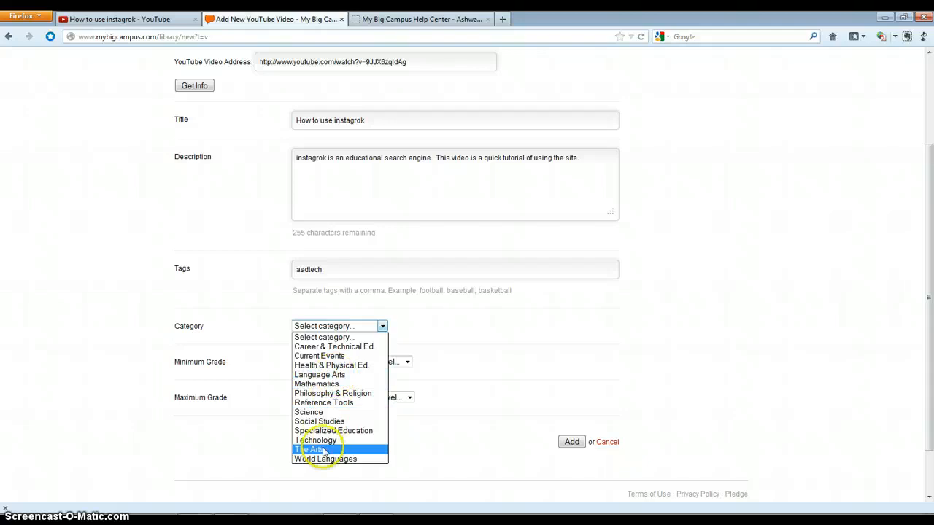
# - Set the minimum grade to Pre-Kindergarten and the maximum grade to 12th Grade, and add the video
pyautogui.click(387, 362)
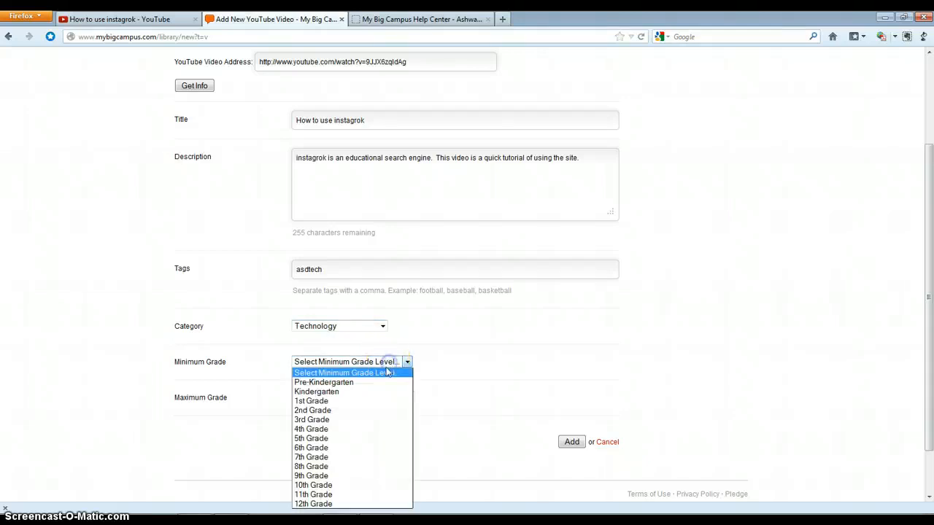
pyautogui.click(367, 384)
pyautogui.click(367, 398)
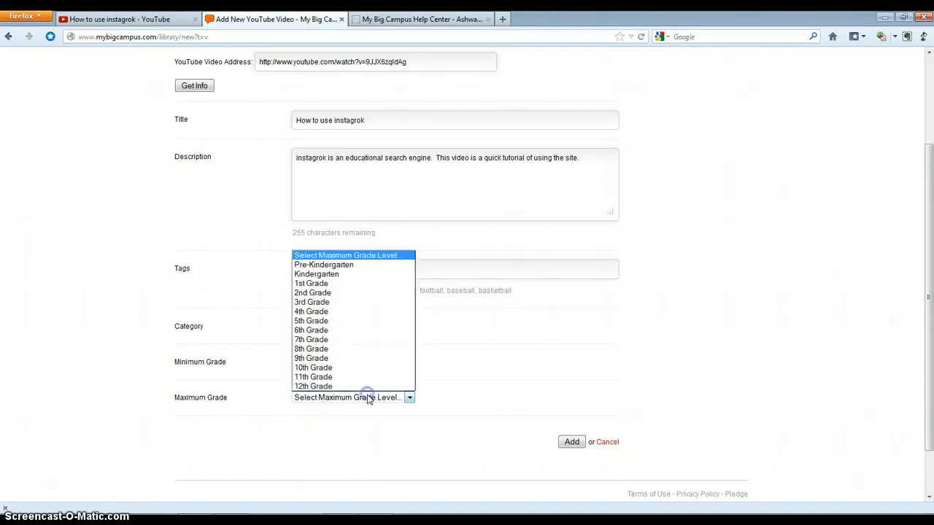
pyautogui.click(348, 390)
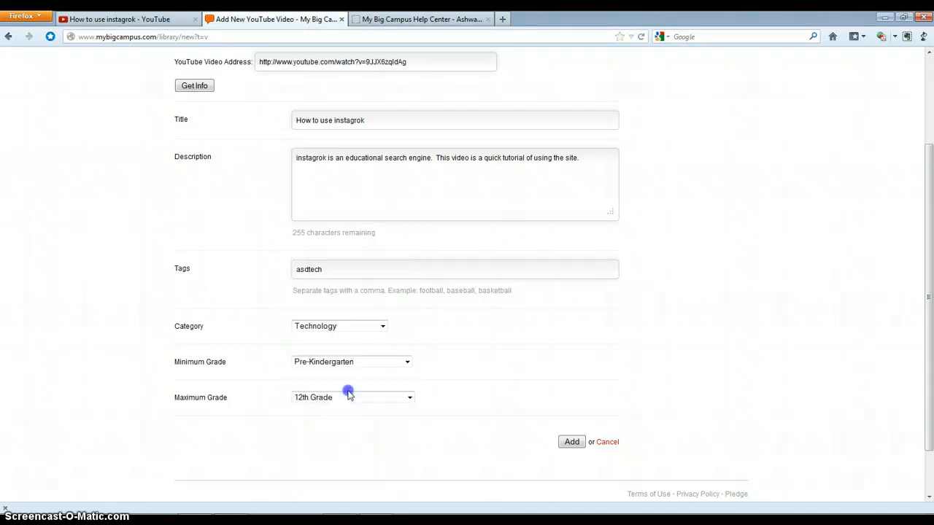
pyautogui.click(568, 443)
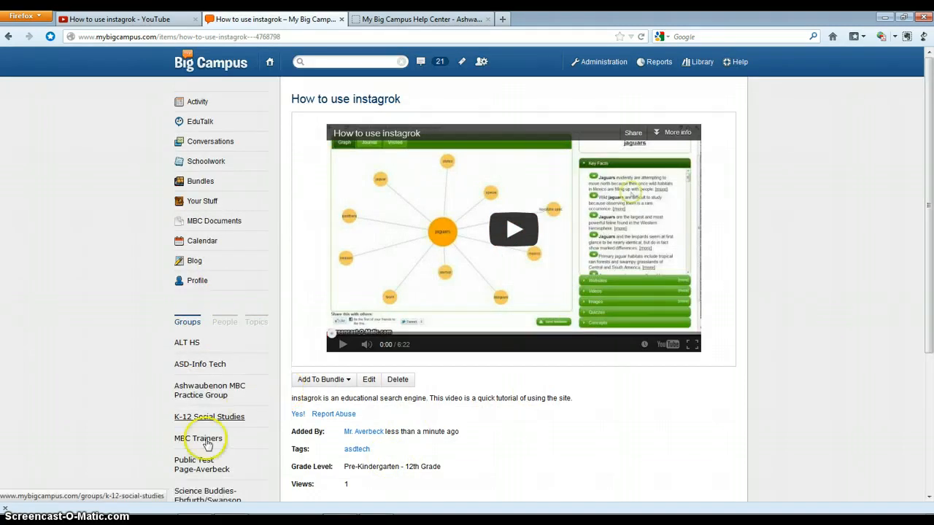
# - Open the Announcements page of the Ashwaubenon MBC Practice Group
pyautogui.scroll(-2, 925, 206)
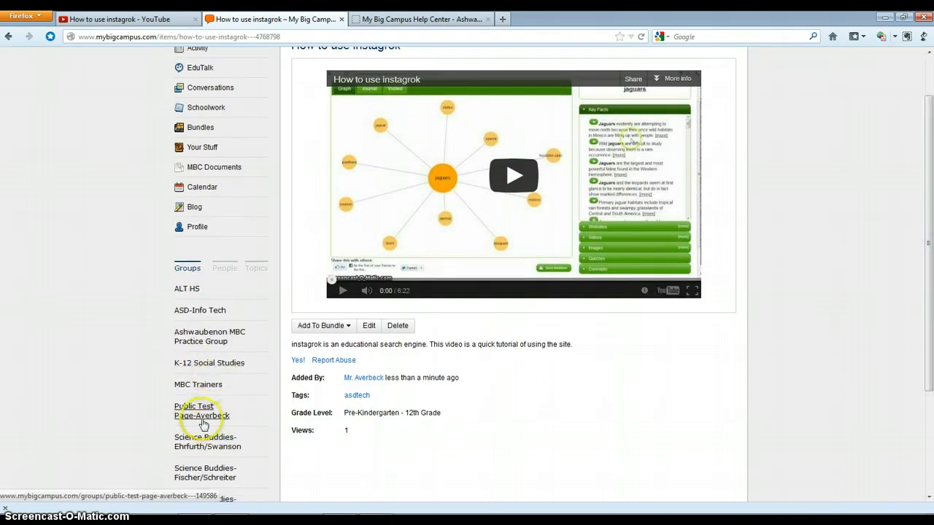
pyautogui.click(201, 348)
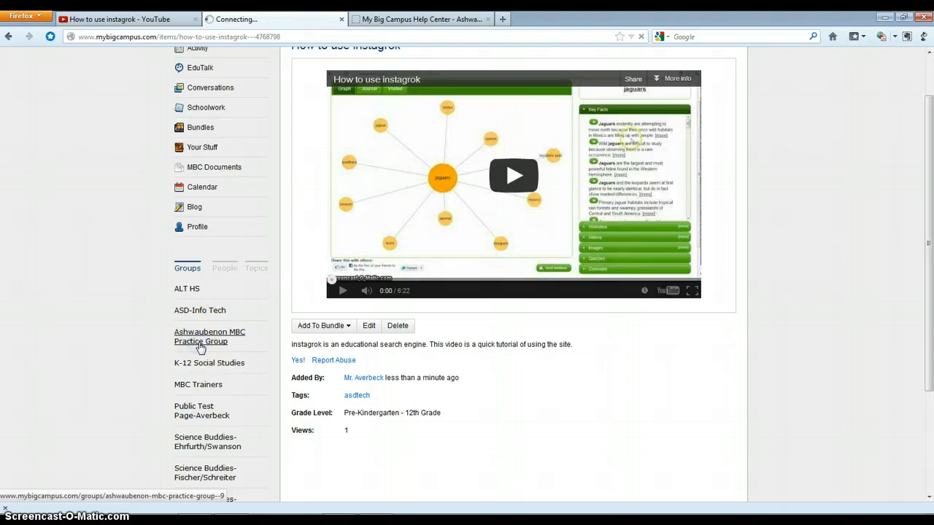
pyautogui.click(429, 176)
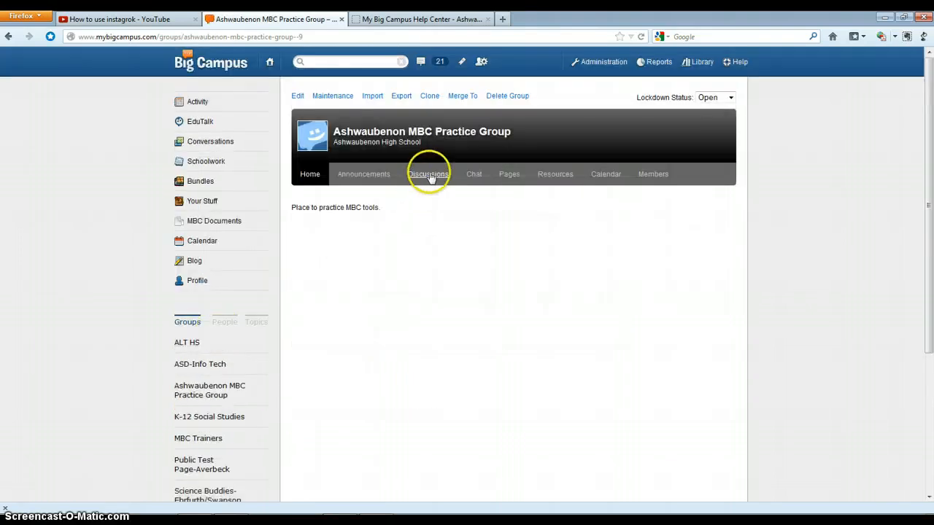
pyautogui.click(367, 176)
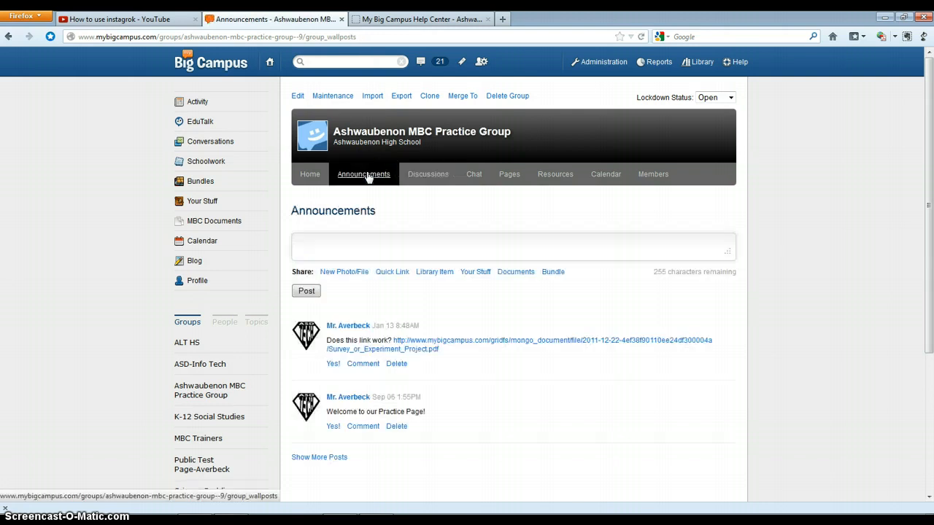
# - Post the announcement "Check out this video" with the "How to use instagrok" video from Your Stuff attached, and view the post
pyautogui.click(368, 255)
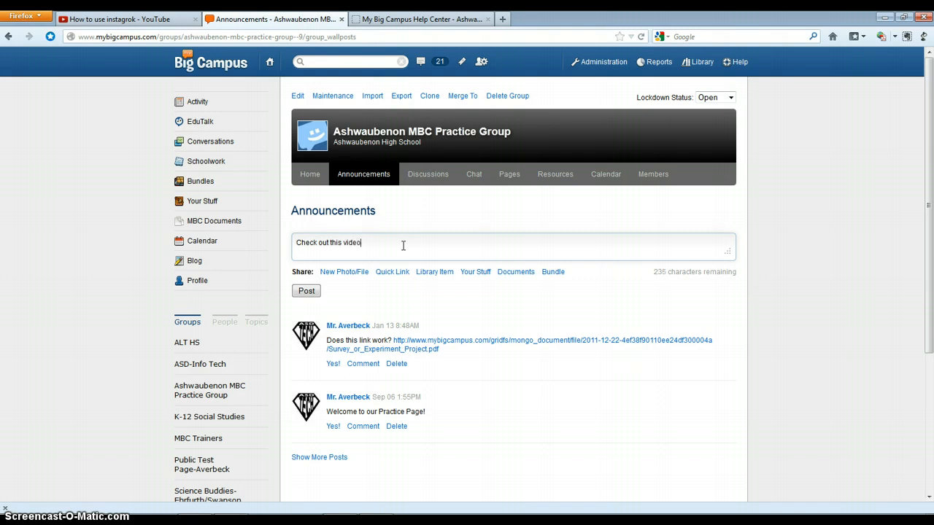
pyautogui.click(485, 272)
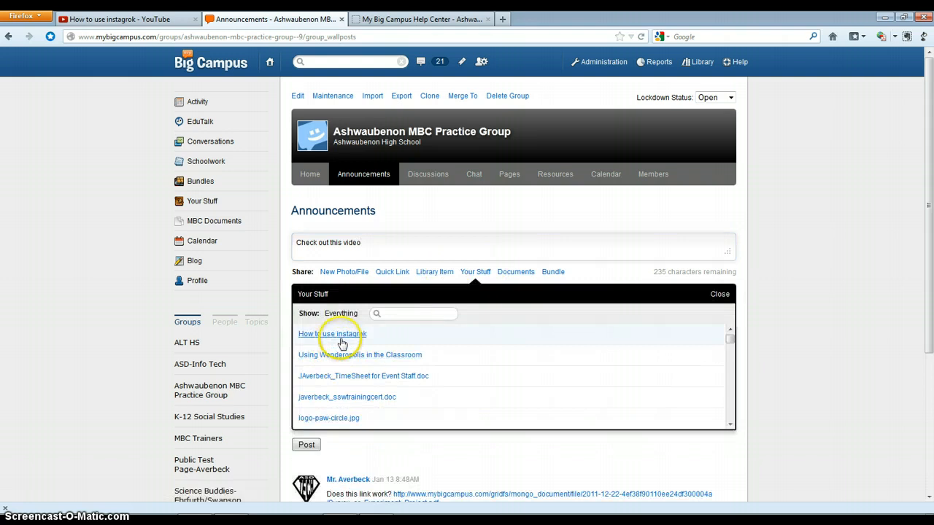
pyautogui.click(343, 341)
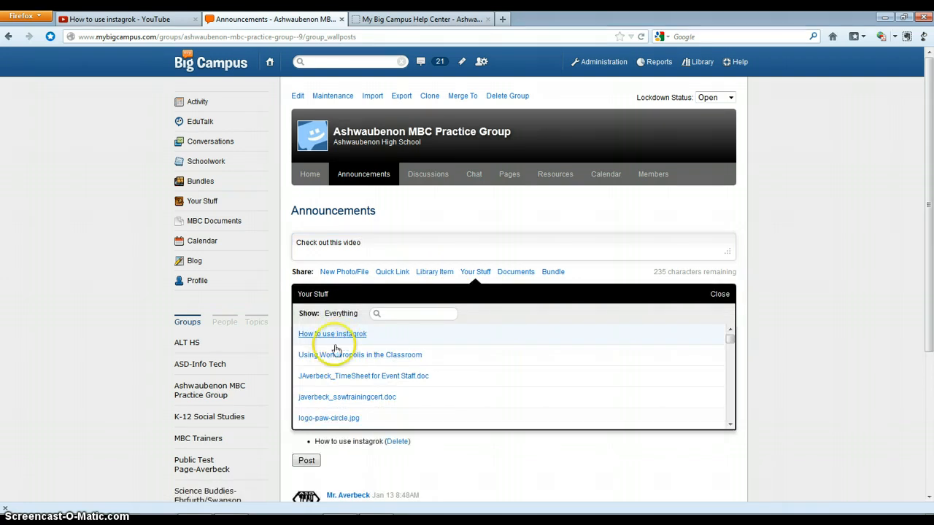
pyautogui.click(306, 461)
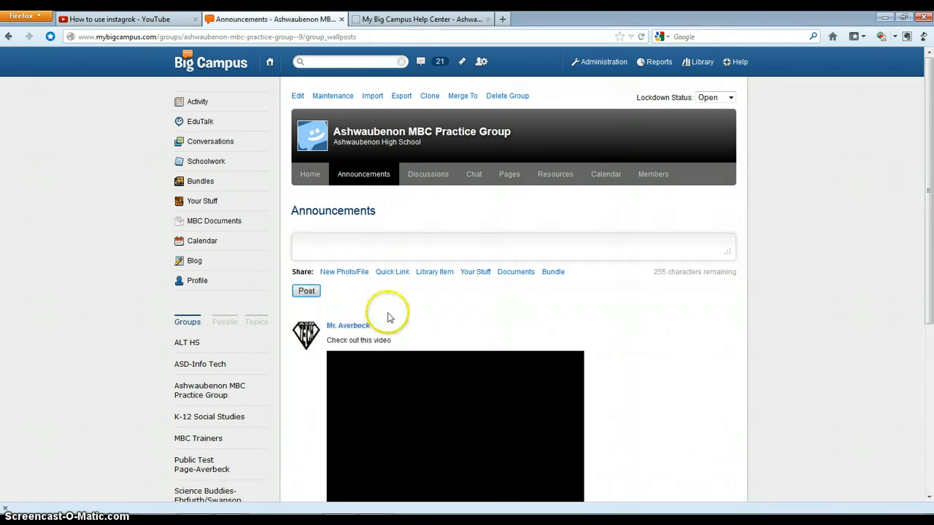
pyautogui.moveTo(927, 183); pyautogui.dragTo(931, 267)
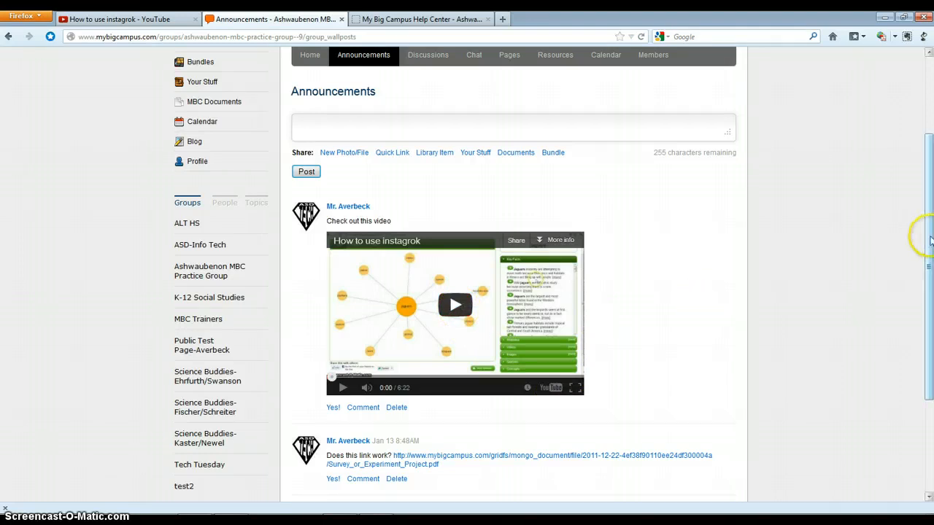
pyautogui.moveTo(931, 240); pyautogui.dragTo(928, 186)
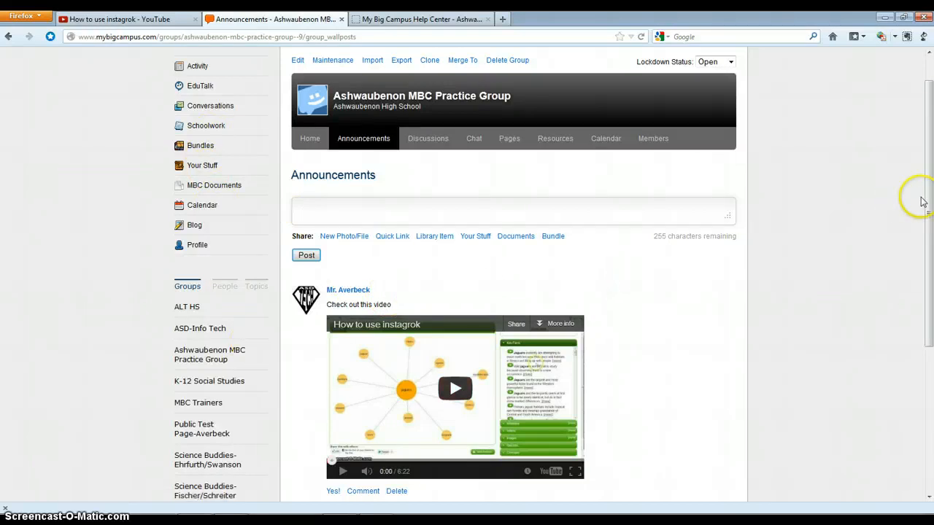
# - Open the Library and view its form for adding a new YouTube video
pyautogui.scroll(1, 930, 207)
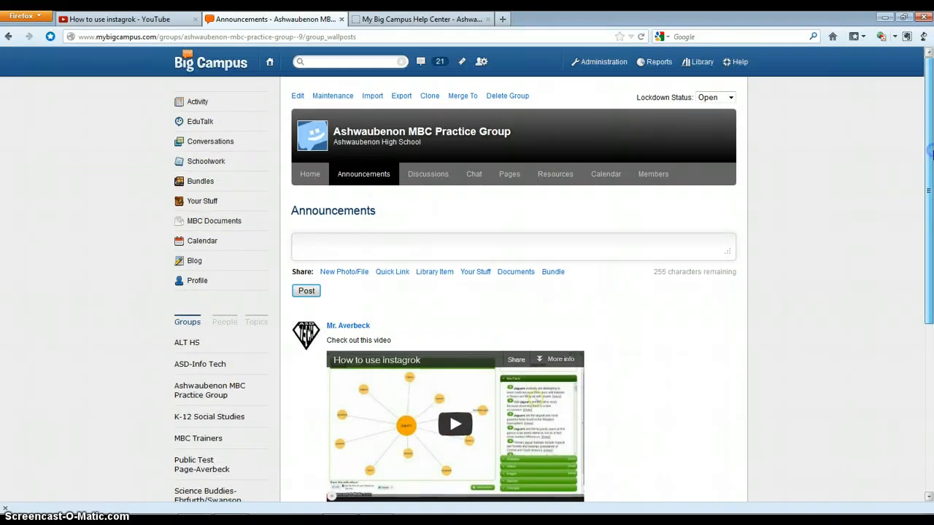
pyautogui.click(699, 62)
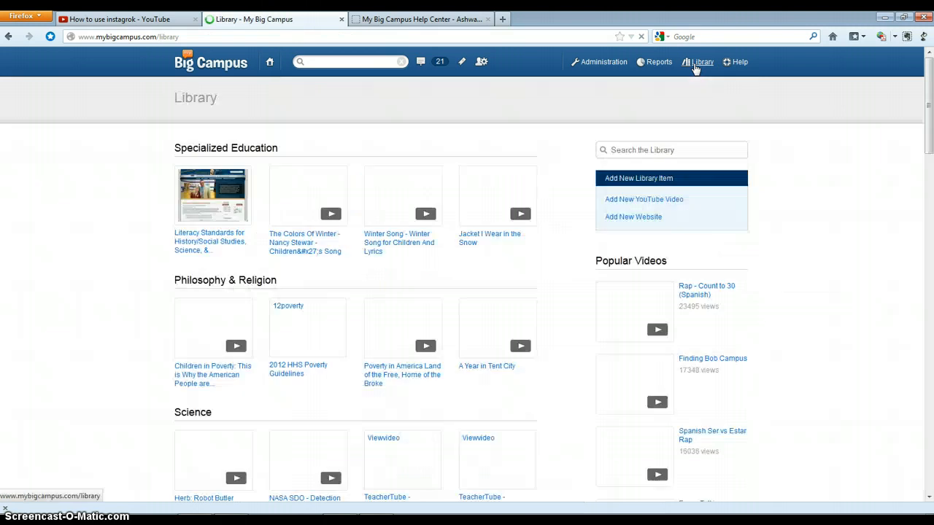
pyautogui.click(680, 178)
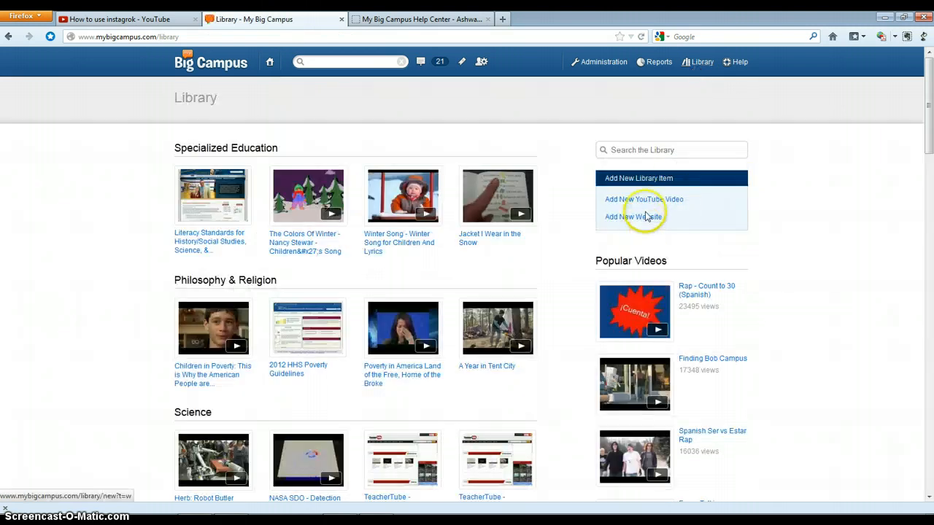
pyautogui.click(661, 202)
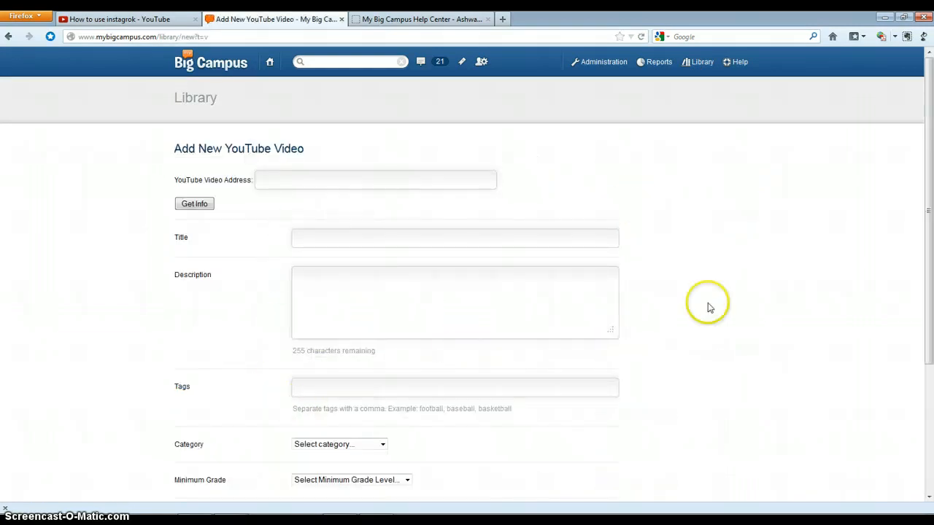
pyautogui.moveTo(930, 143); pyautogui.dragTo(930, 144)
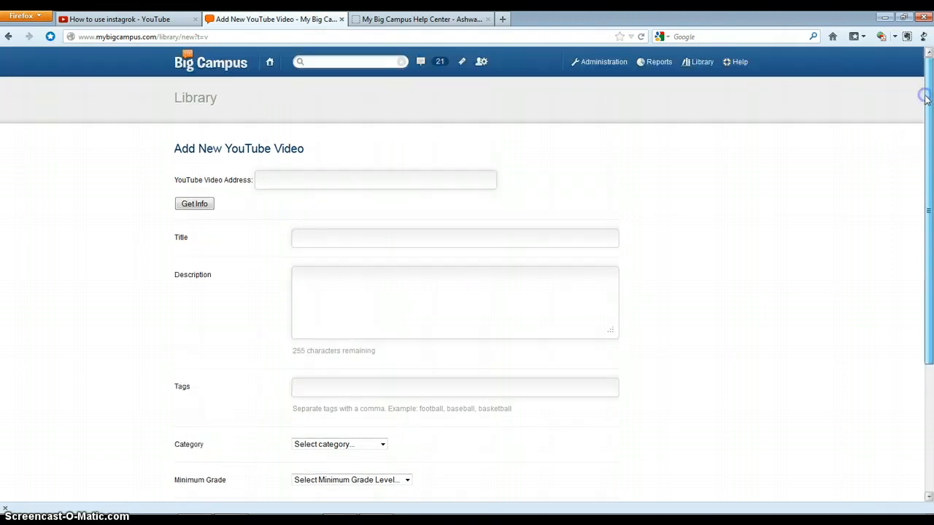
# - Return to the main Library page and browse its subject categories, popular videos and popular websites
pyautogui.click(697, 63)
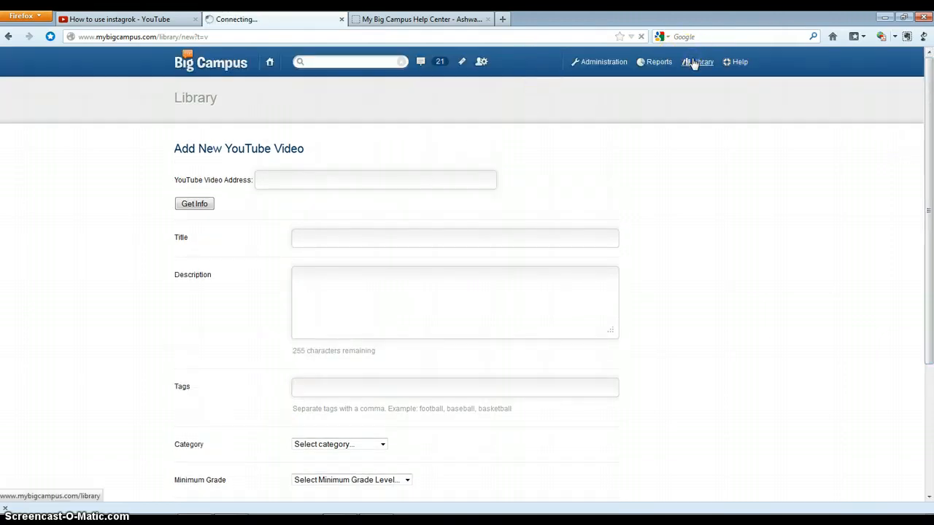
pyautogui.moveTo(930, 137); pyautogui.dragTo(928, 265)
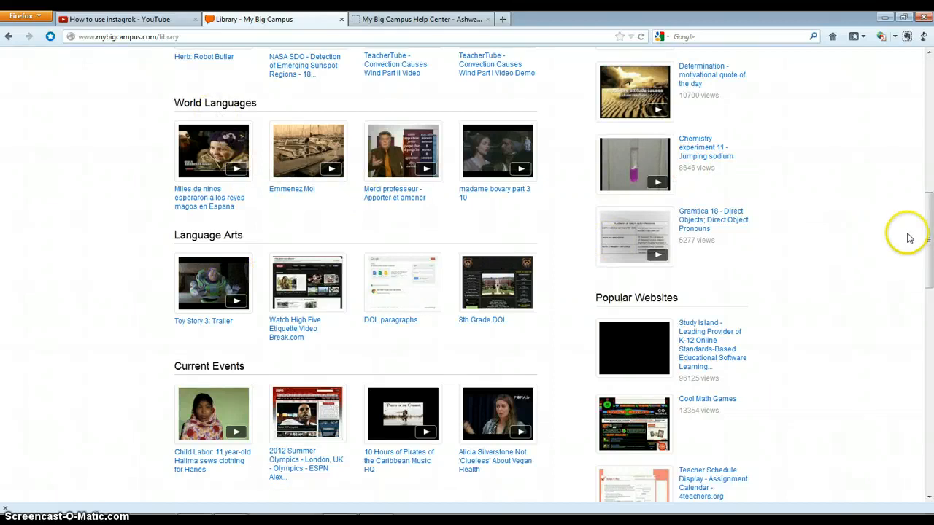
pyautogui.moveTo(928, 237); pyautogui.dragTo(912, 172)
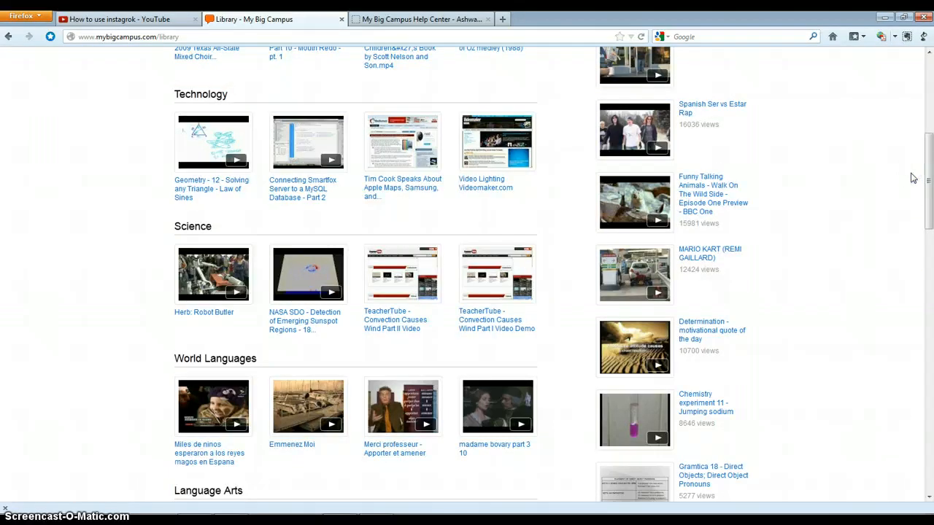
pyautogui.click(928, 179)
pyautogui.moveTo(929, 179); pyautogui.dragTo(929, 104)
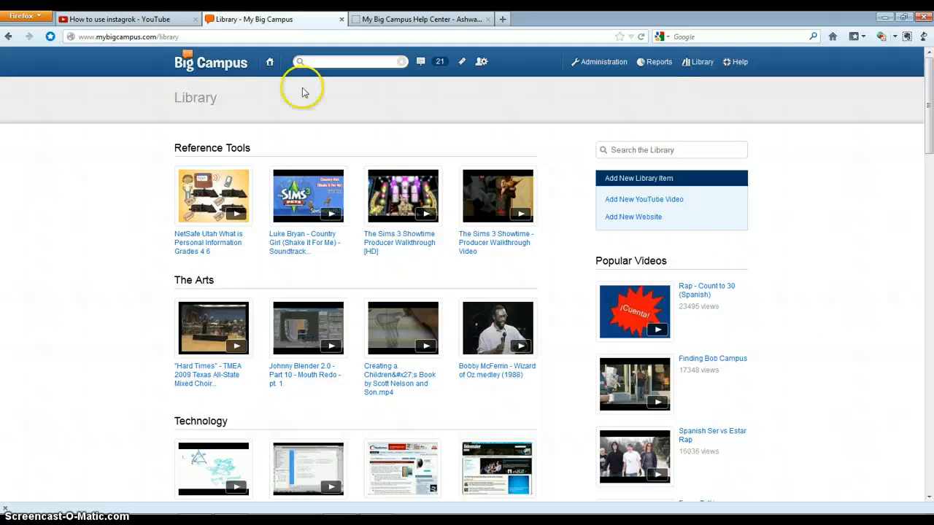
# - Go back to the Activity home page and open Your Stuff from there
pyautogui.click(212, 63)
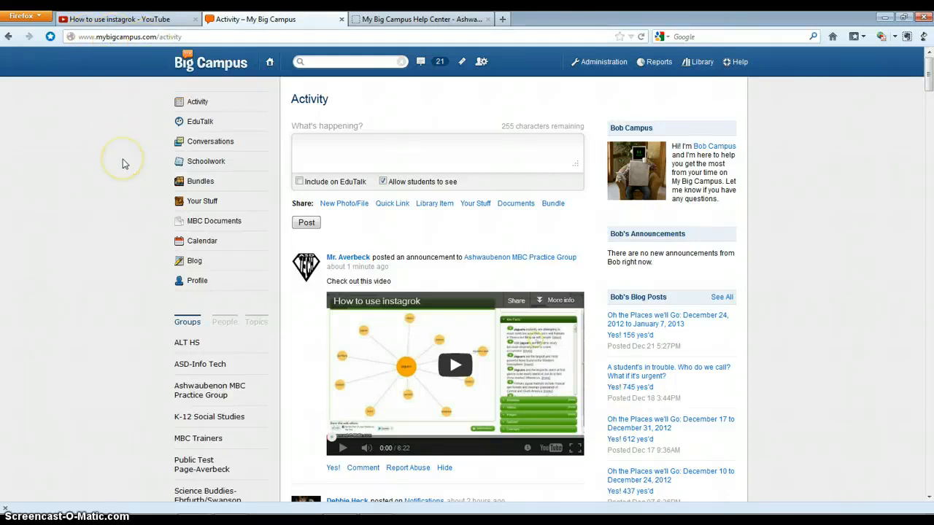
pyautogui.click(201, 202)
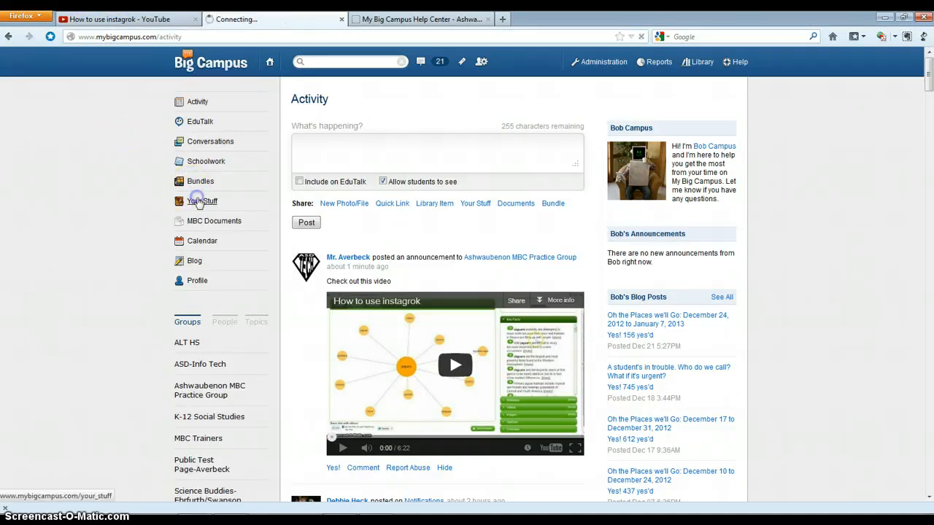